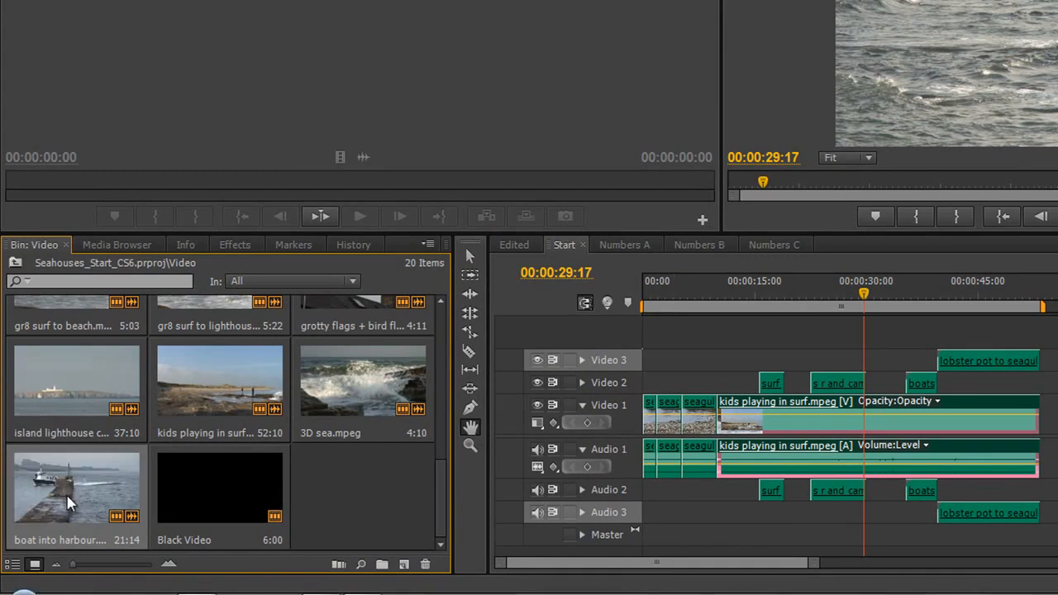
Step: Create a new sequence from the boat into harbour clip in the Video bin
left_click_drag(69, 502, 404, 566)
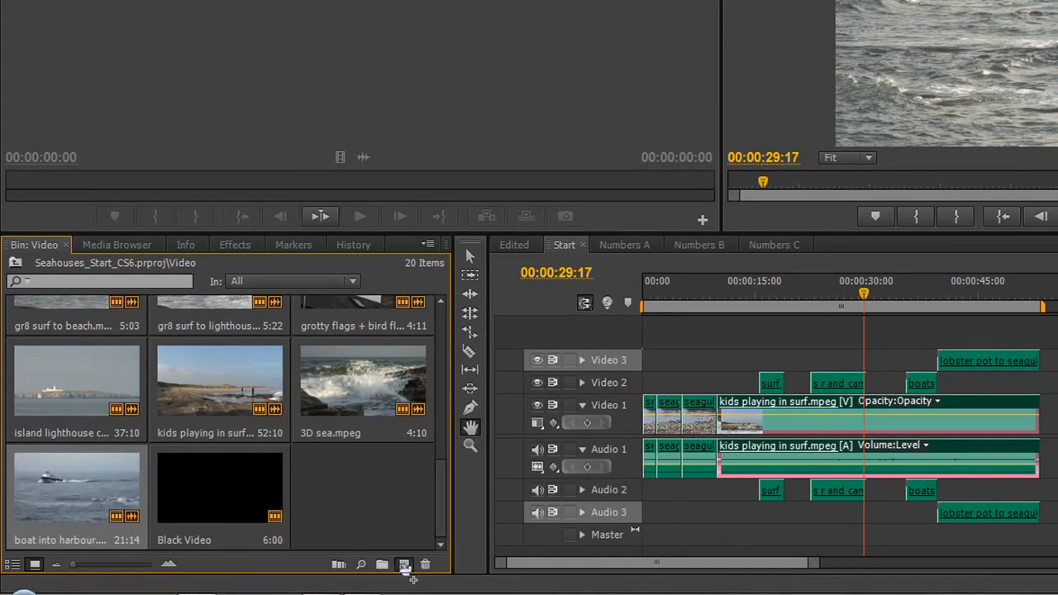
left_click_drag(405, 566, 405, 567)
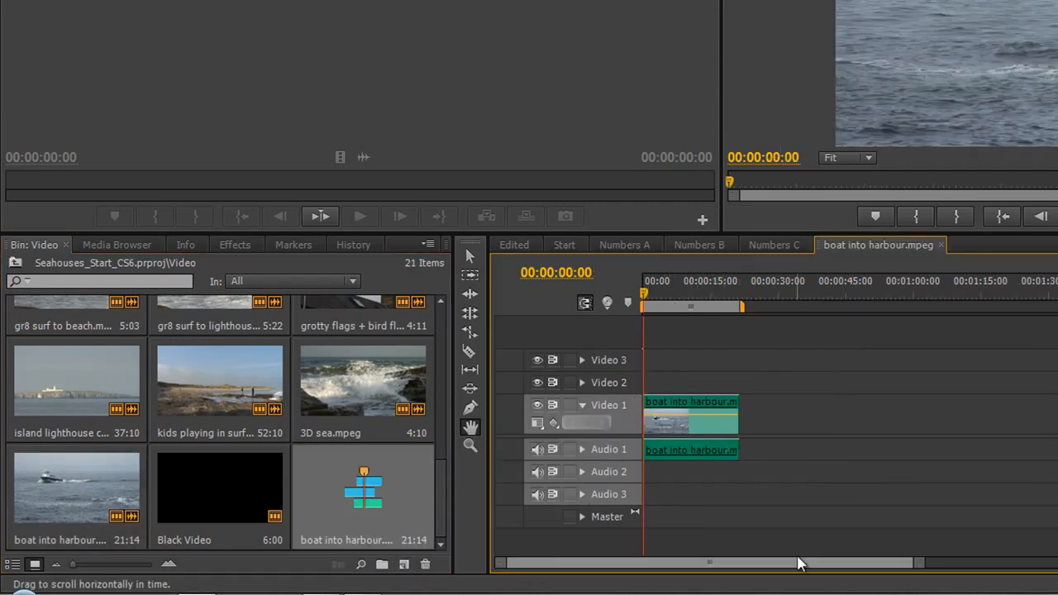
left_click_drag(916, 566, 859, 570)
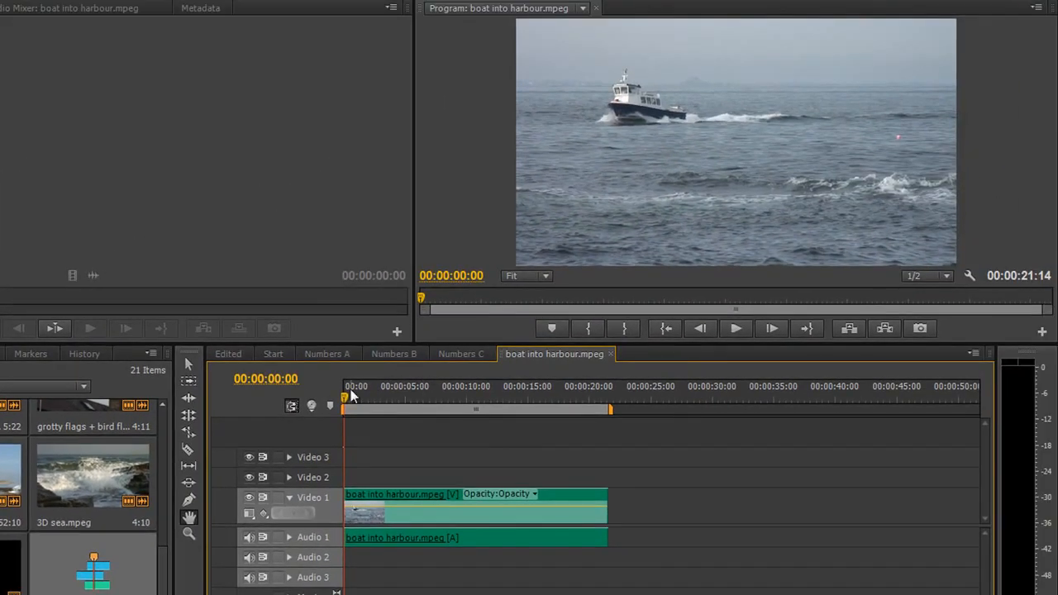
Step: Mute Audio 1, preview the opening seconds of the boat sequence, and return the playhead to the start
left_click_drag(351, 395, 347, 496)
left_click(247, 537)
key("space")
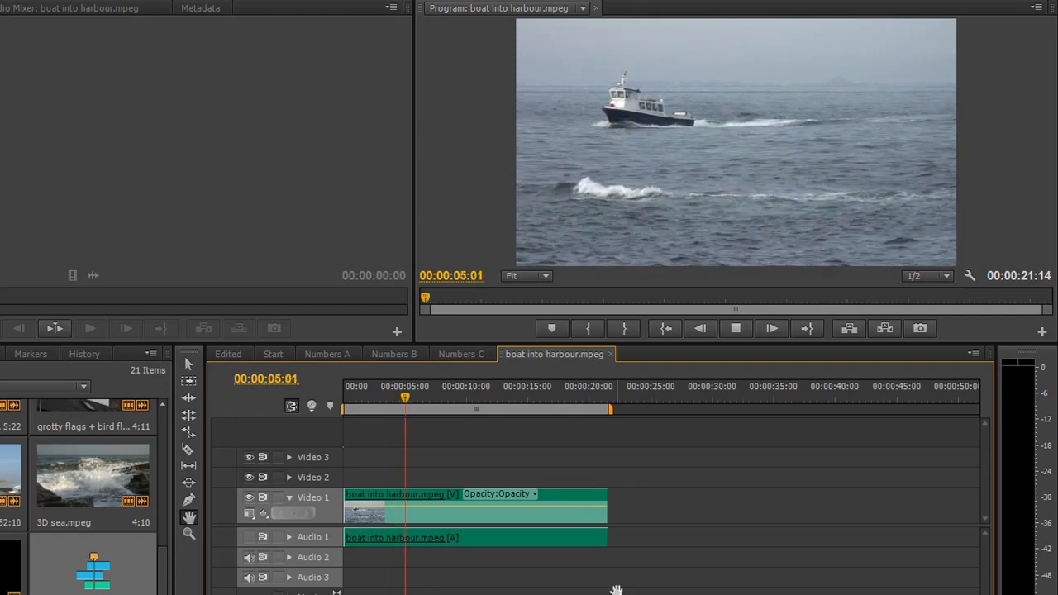
key("space")
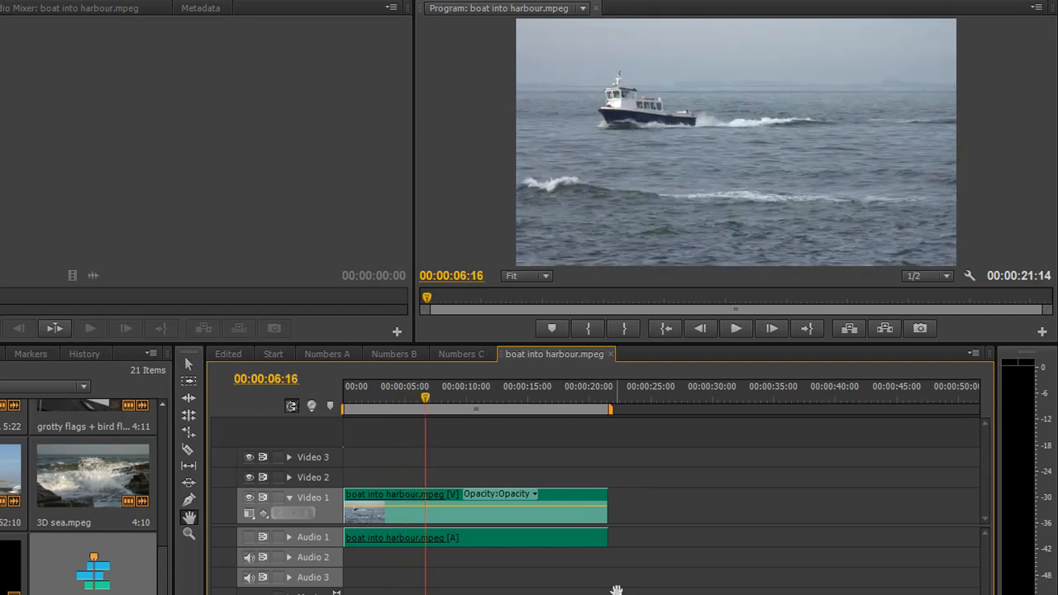
left_click_drag(424, 396, 339, 422)
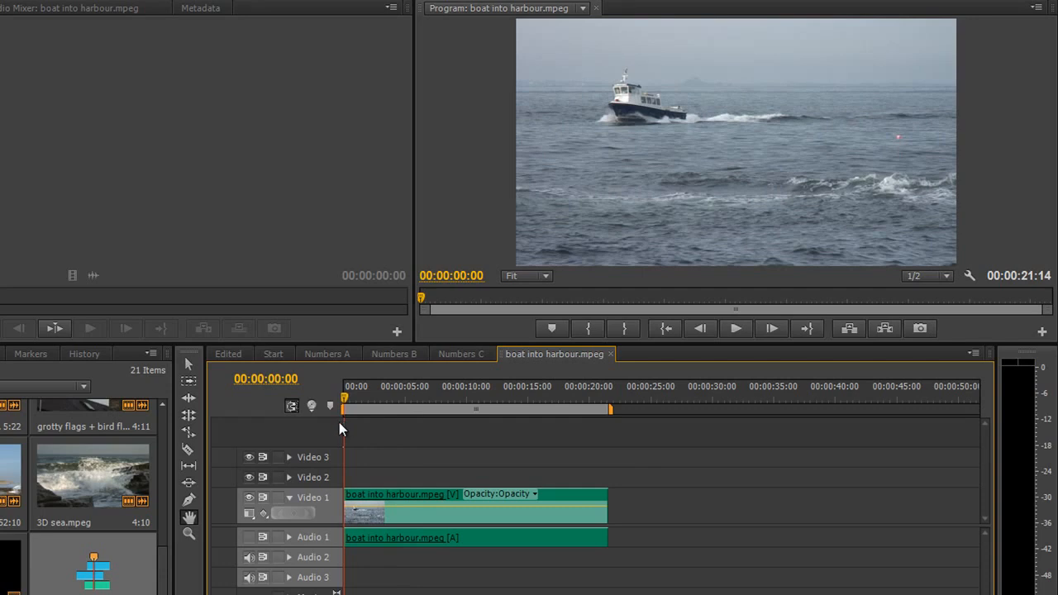
Step: Speed up the boat clip with the Rate Stretch tool by shortening it to about 10:04
left_click(188, 432)
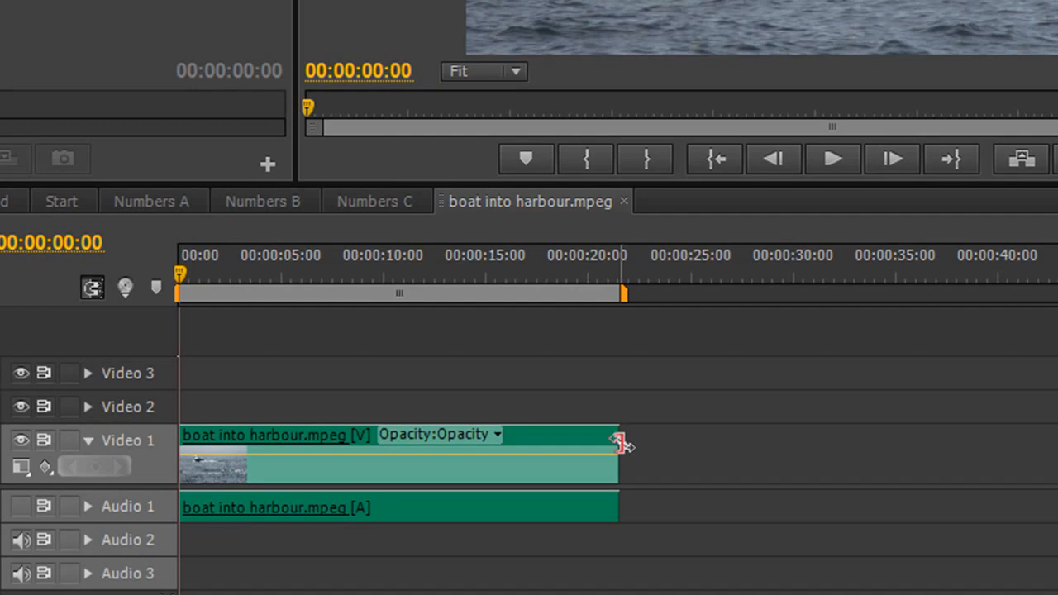
left_click(623, 441)
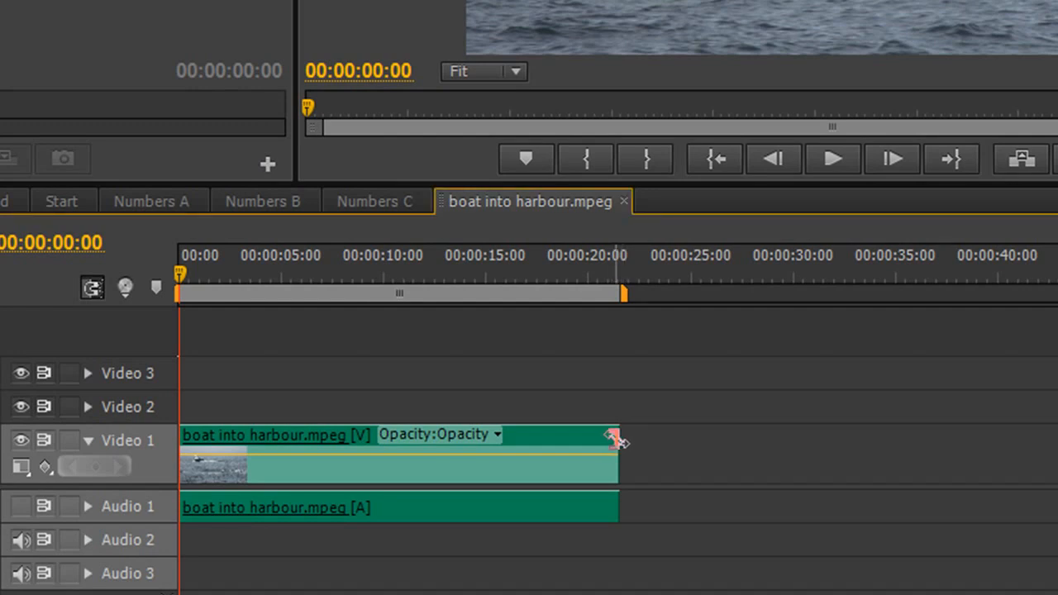
left_click_drag(616, 441, 386, 445)
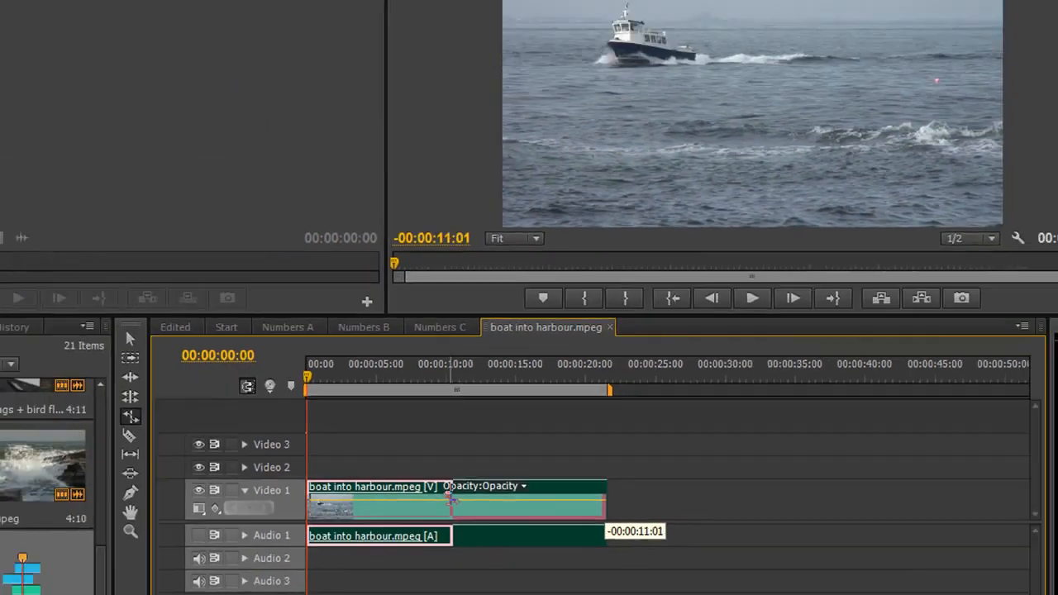
left_click_drag(451, 495, 460, 507)
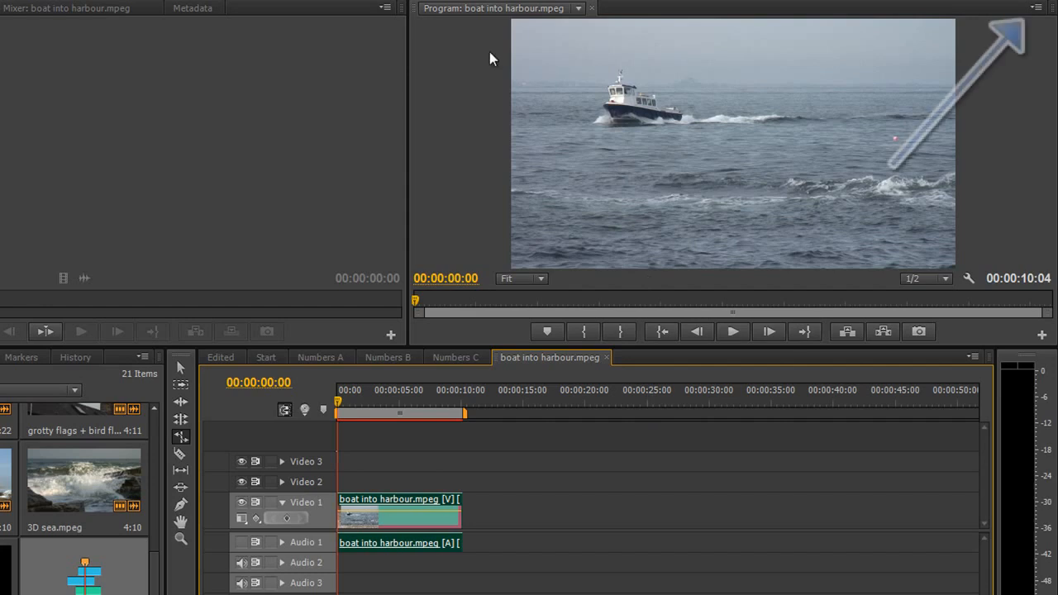
Step: Show the Dropped Frame Indicator in the Program monitor and play the sped-up boat clip
left_click(1036, 7)
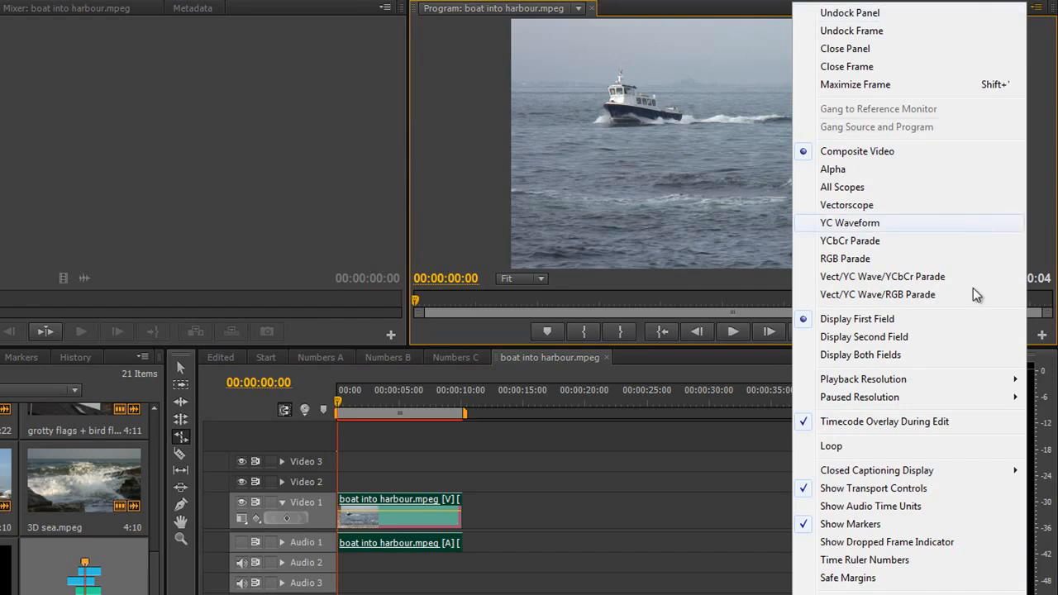
left_click(877, 544)
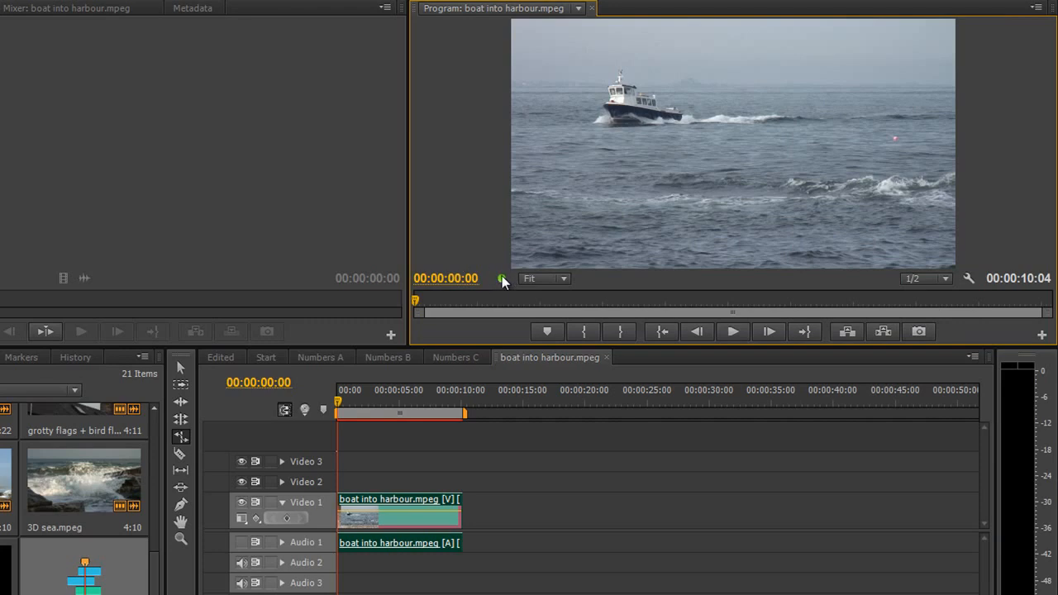
mouse_move(502, 281)
key("space")
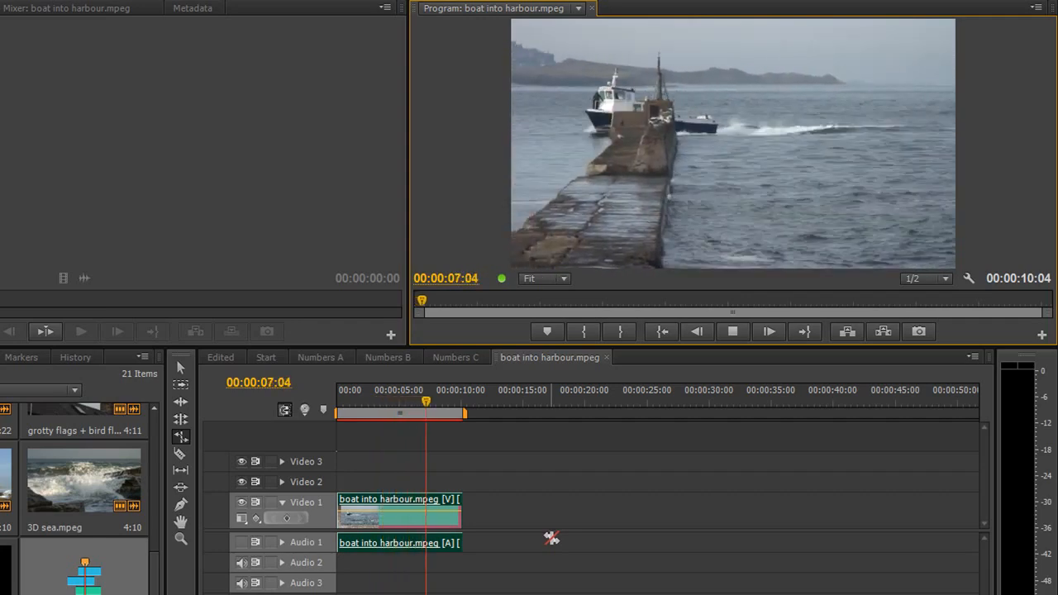
key("space")
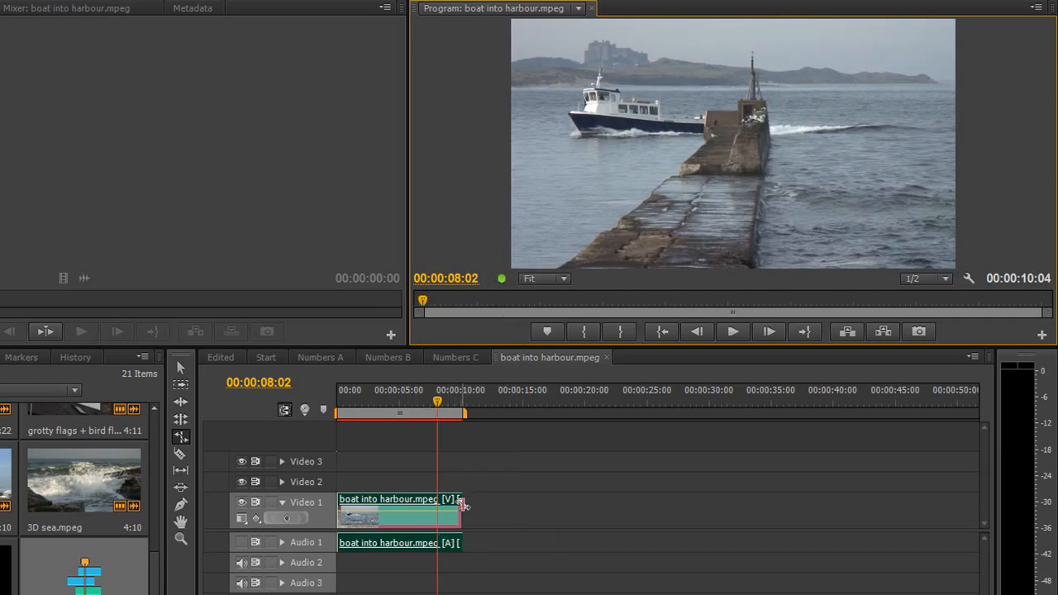
Step: Rate Stretch the end of the boat clip to about 4:24 and play the faster footage
left_click_drag(465, 502, 399, 501)
left_click_drag(440, 398, 284, 435)
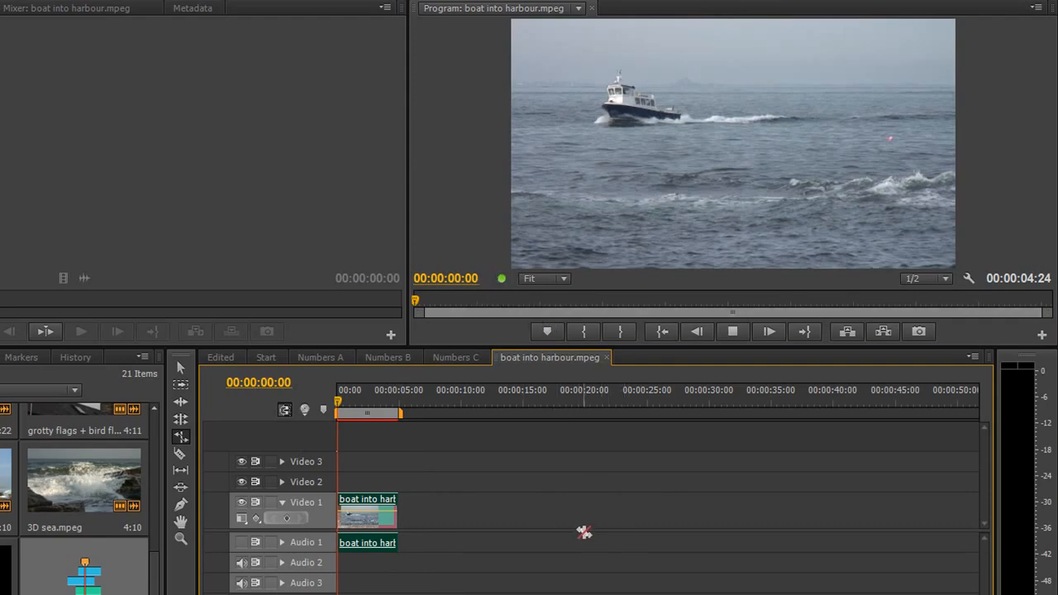
key("space")
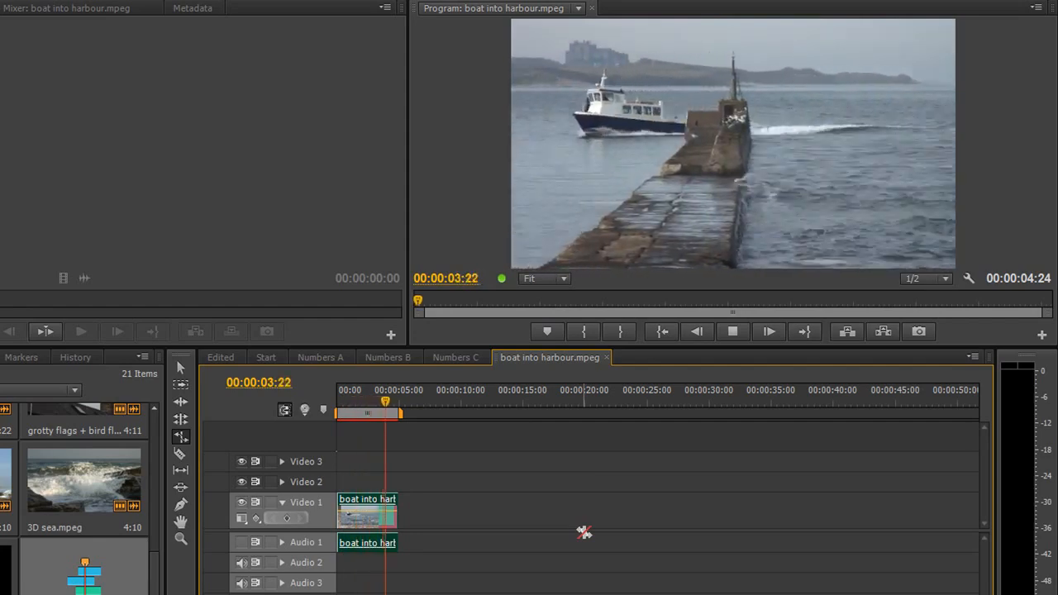
key("space")
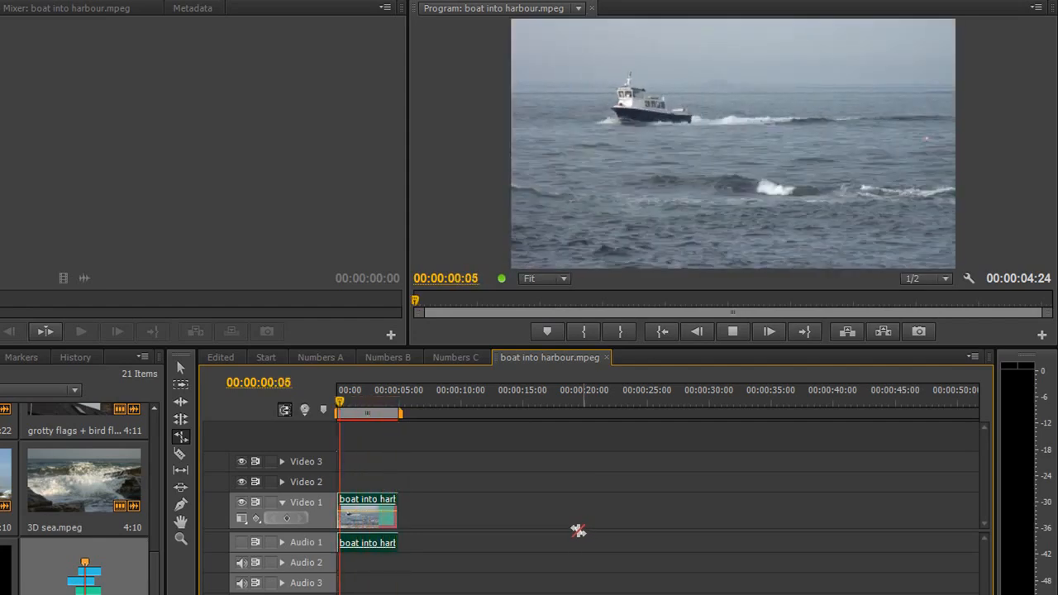
key("space")
left_click_drag(351, 403, 386, 411)
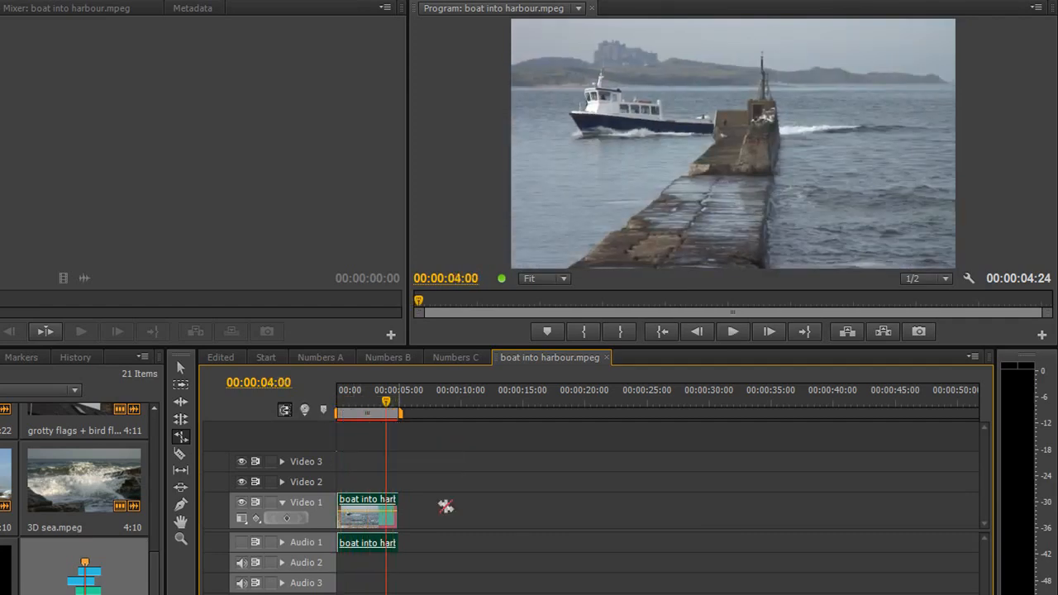
key("space")
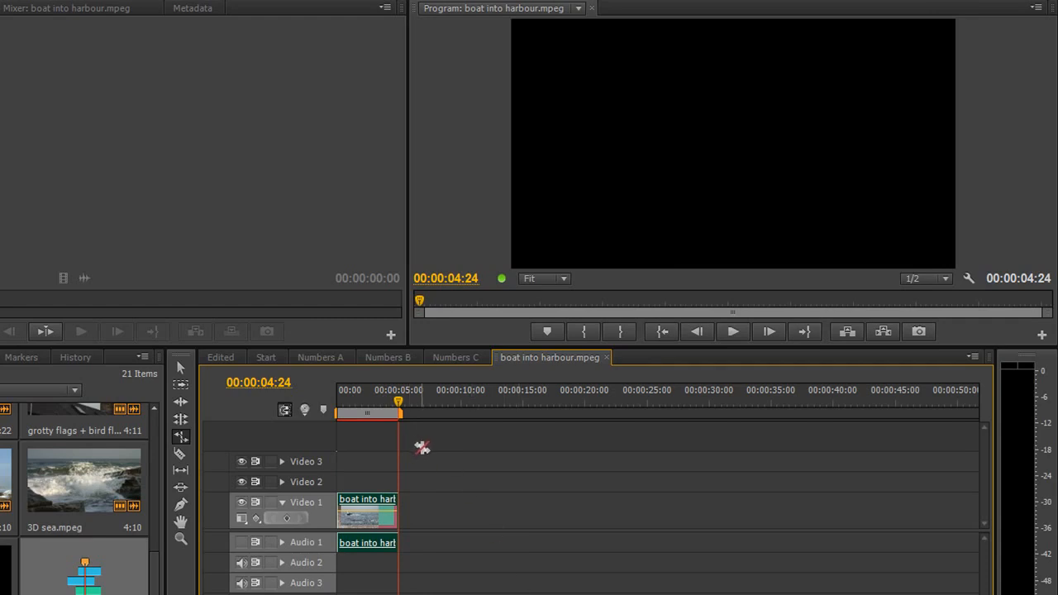
Step: Turn on Loop for the Program monitor and play the sequence repeatedly
left_click(1035, 8)
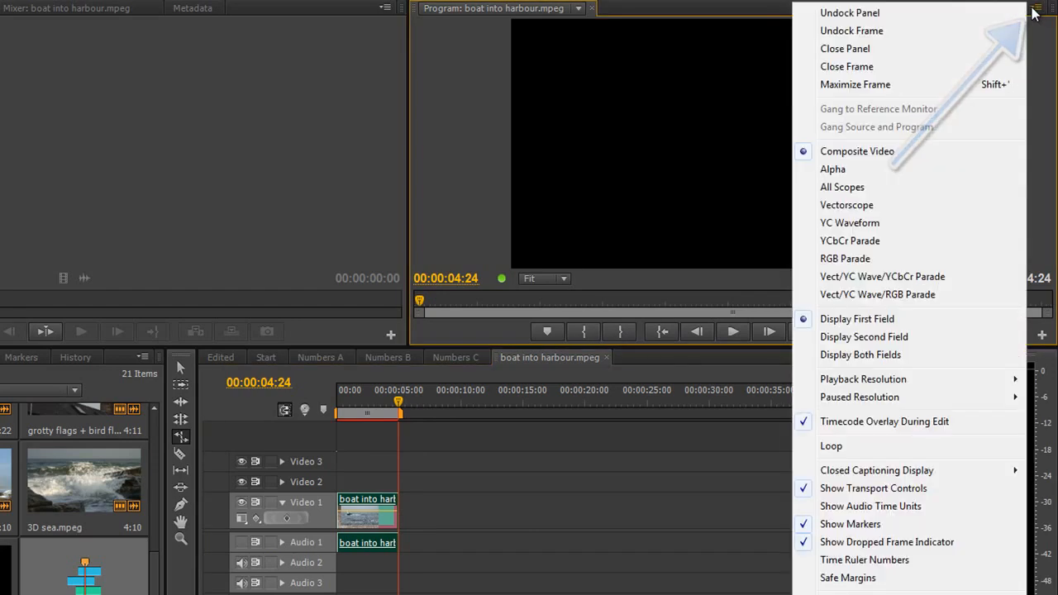
left_click(837, 446)
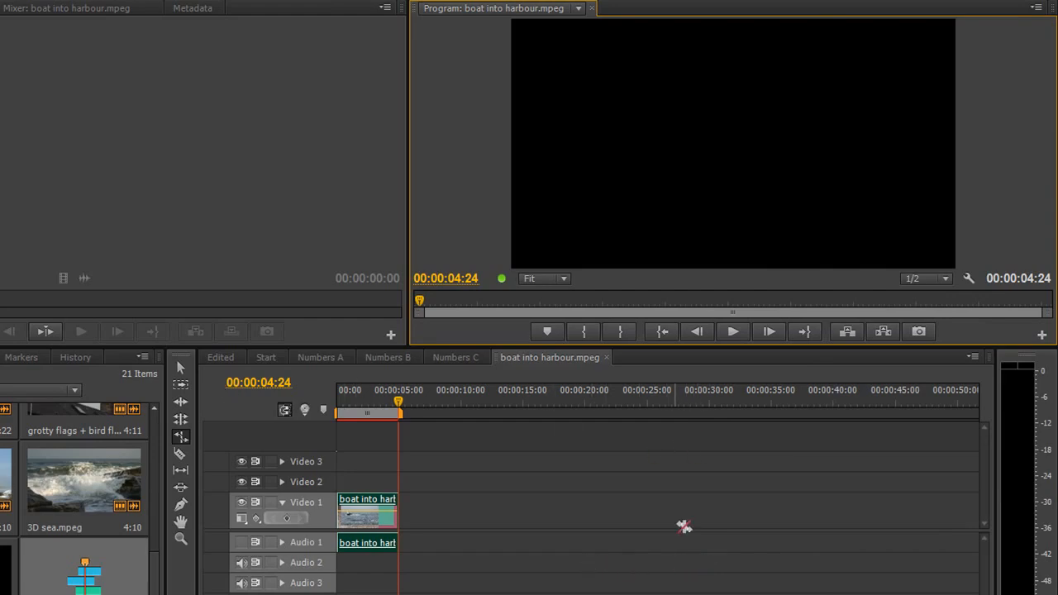
key("space")
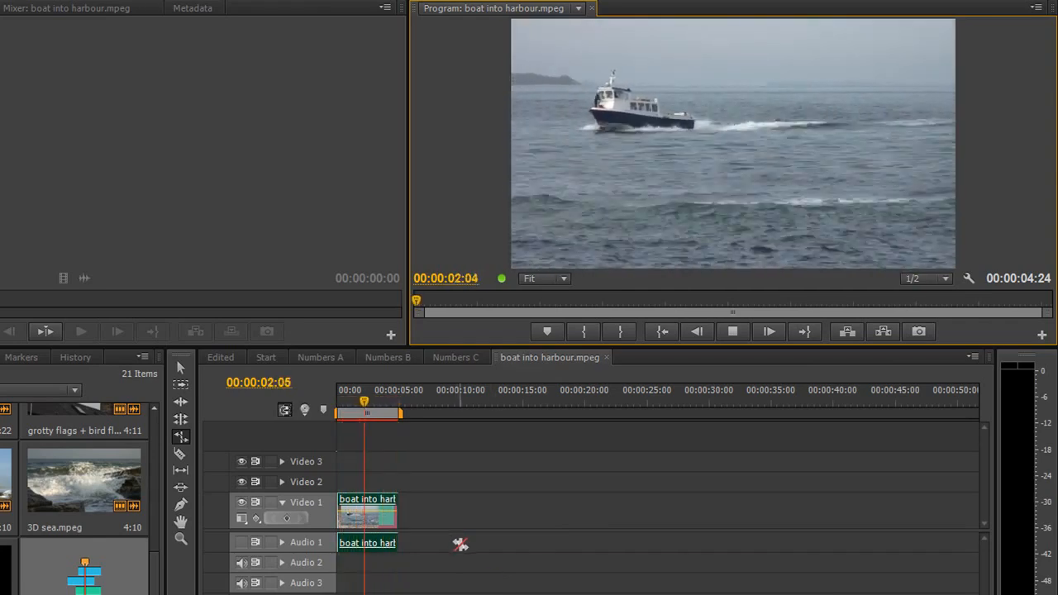
key("space")
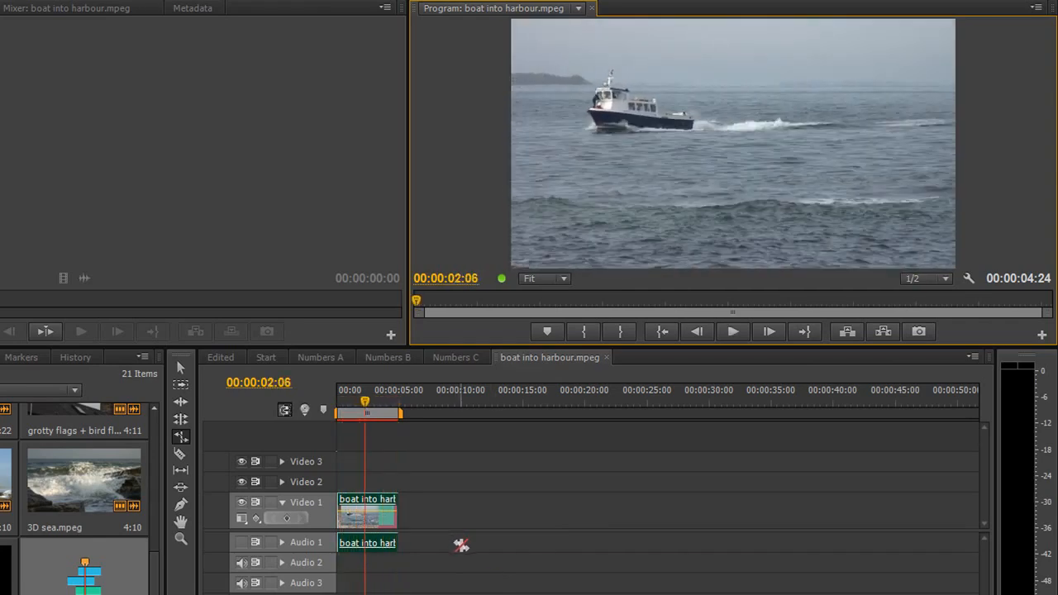
Step: View the Program monitor's Button Editor without changing it, and turn off Loop
left_click(1041, 334)
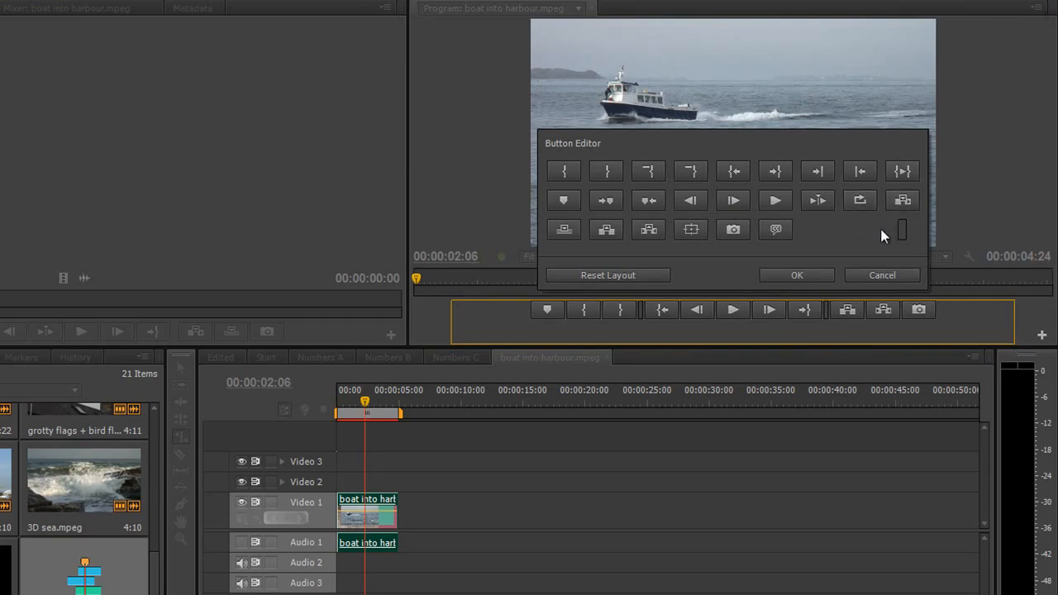
left_click(892, 273)
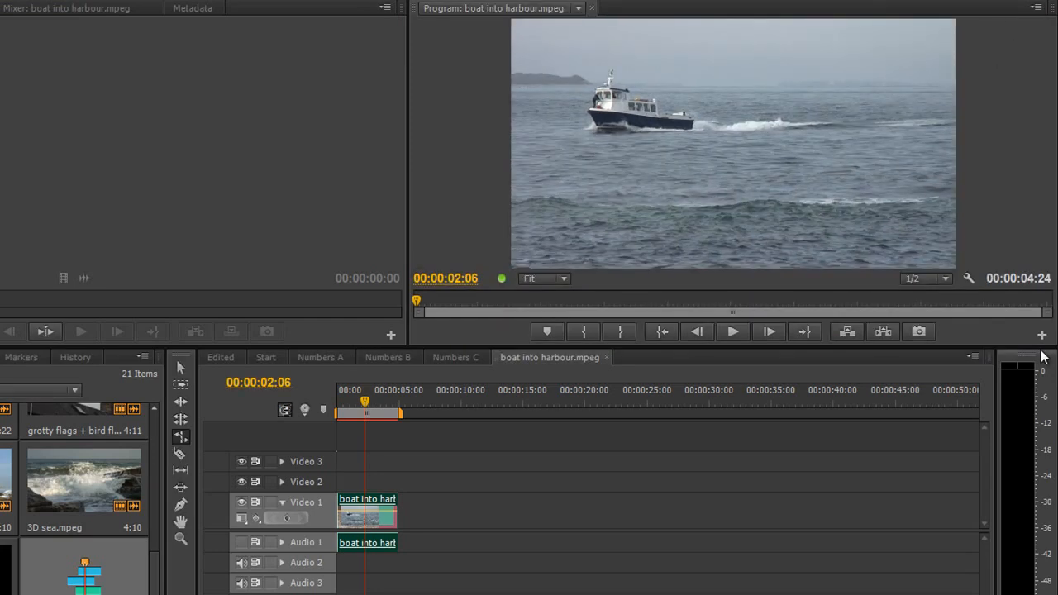
left_click(1035, 8)
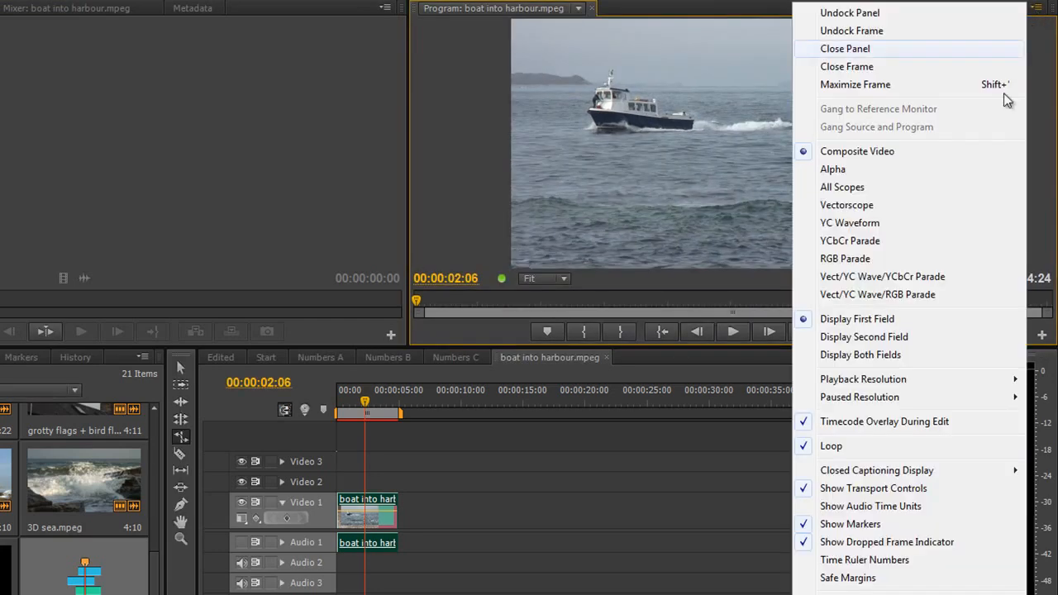
left_click(853, 451)
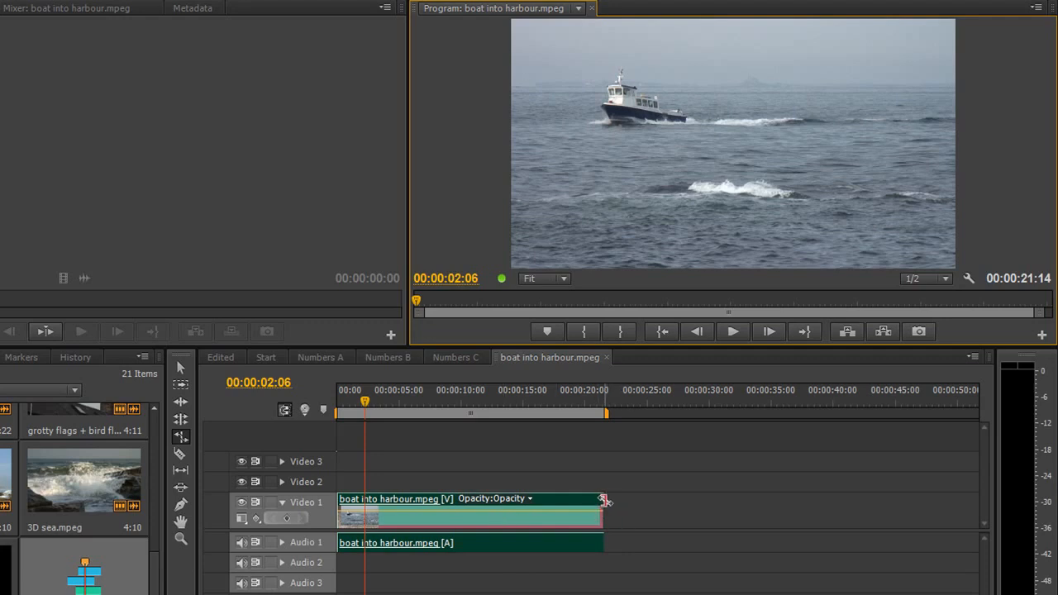
Step: Rate Stretch the full-length boat clip to about 40:05 and play the slowed footage with Audio 1 muted
left_click_drag(604, 499, 831, 512)
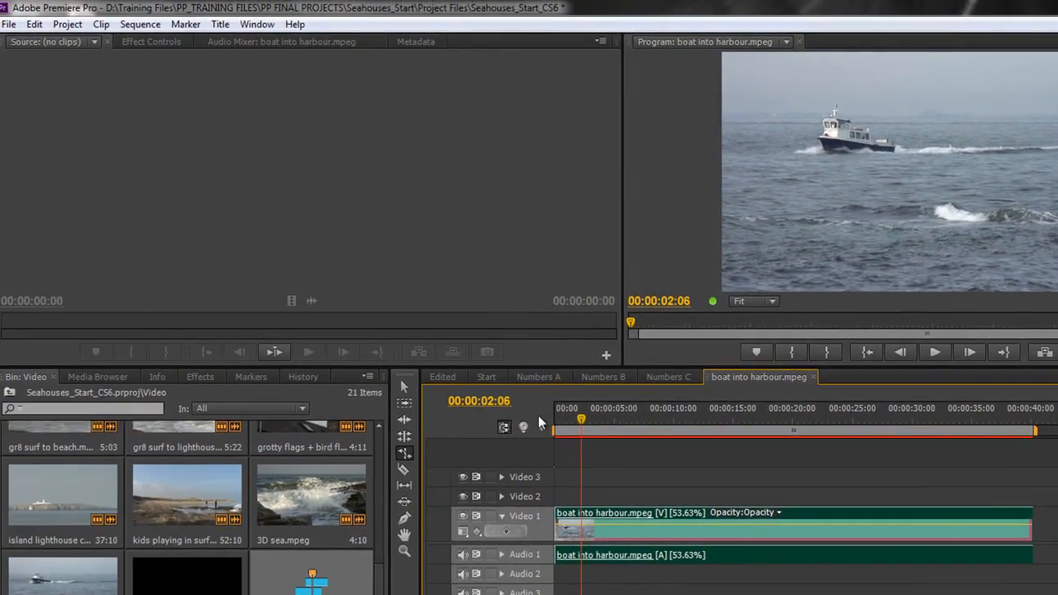
left_click_drag(384, 404, 644, 414)
key("space")
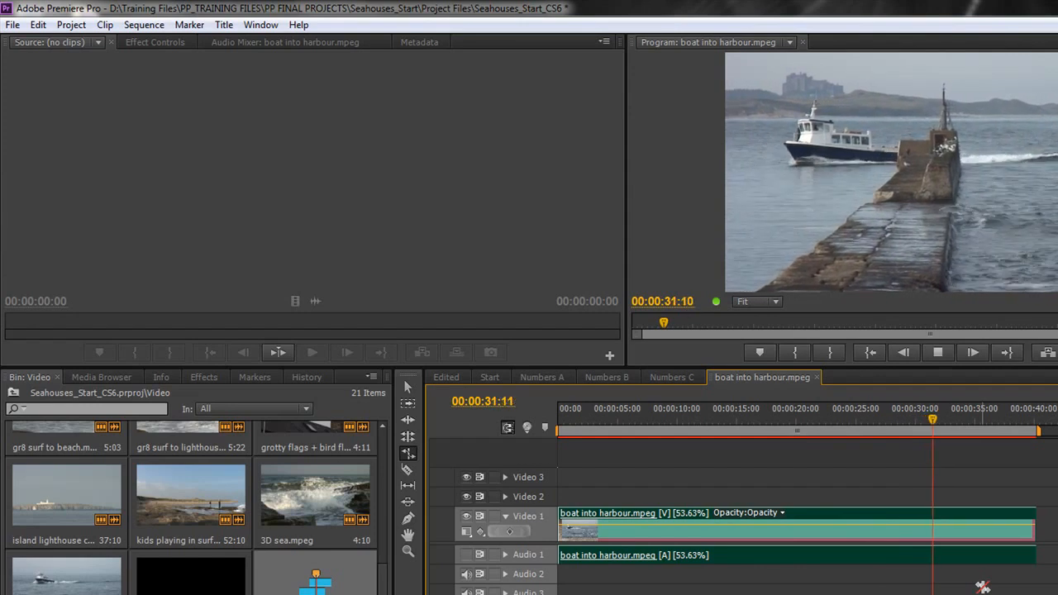
key("space")
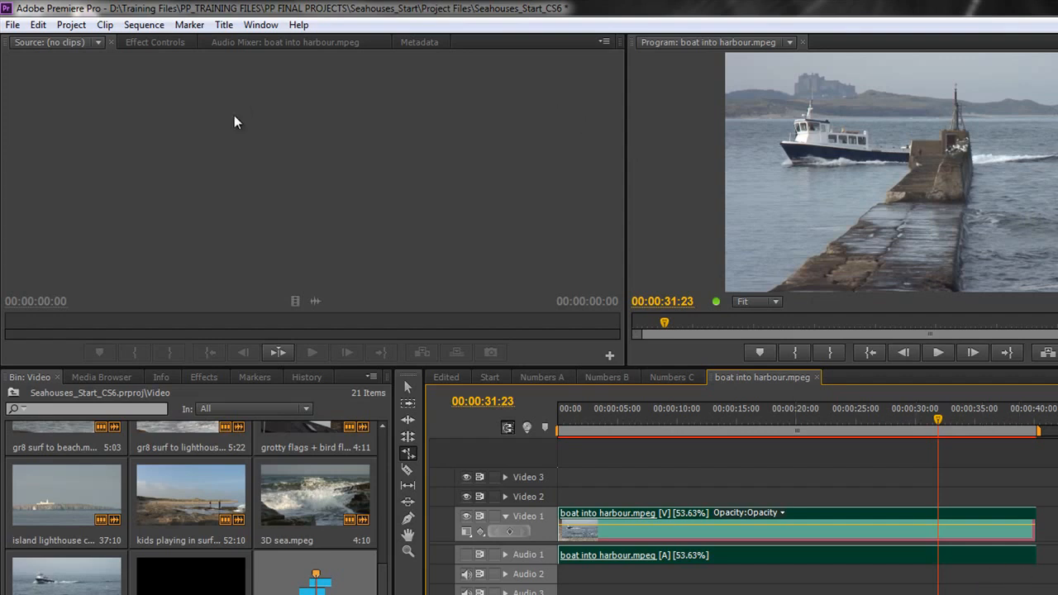
Step: Turn on Frame Blend for the slowed boat clip and replay the section where the boat passes the pier
left_click(105, 25)
mouse_move(159, 157)
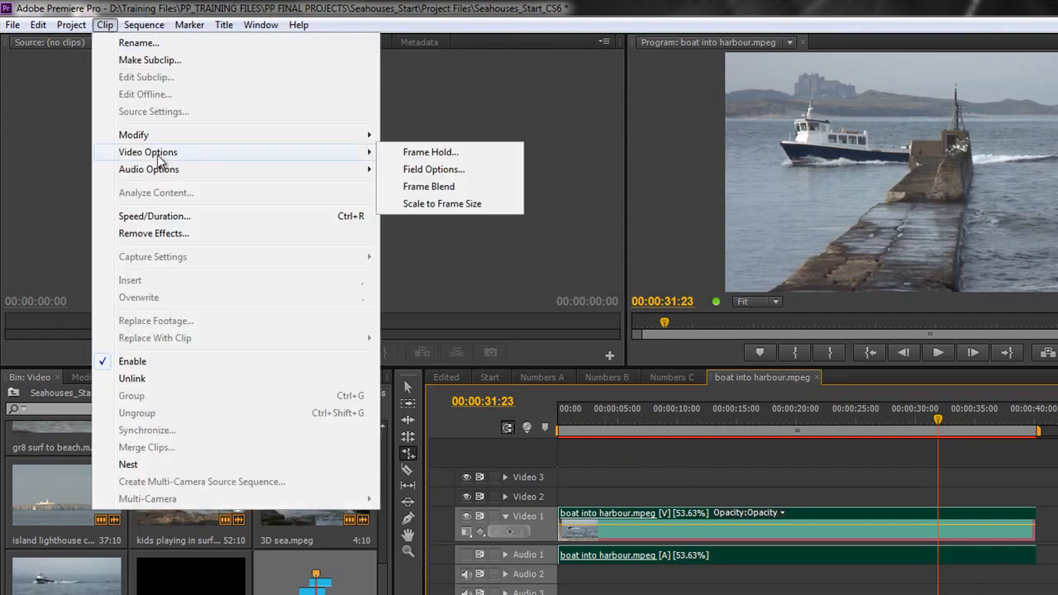
left_click(437, 190)
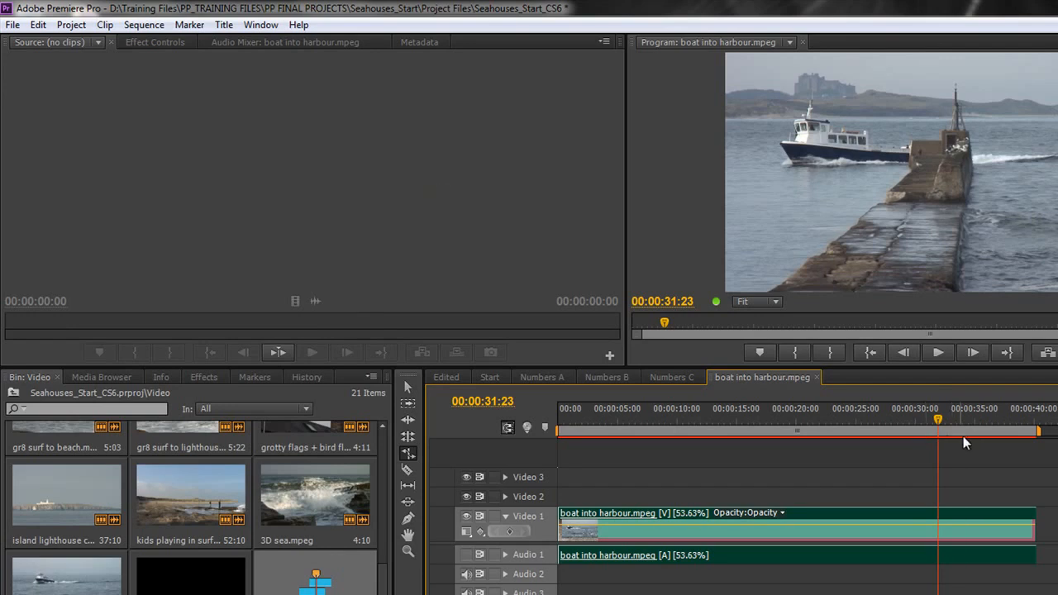
left_click_drag(939, 416, 930, 440)
key("space")
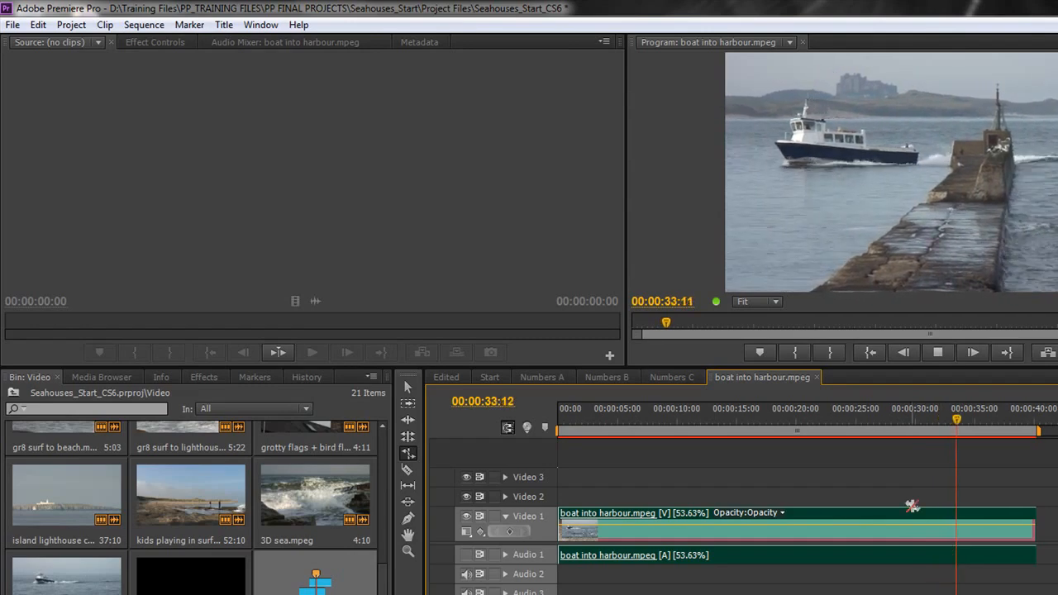
key("space")
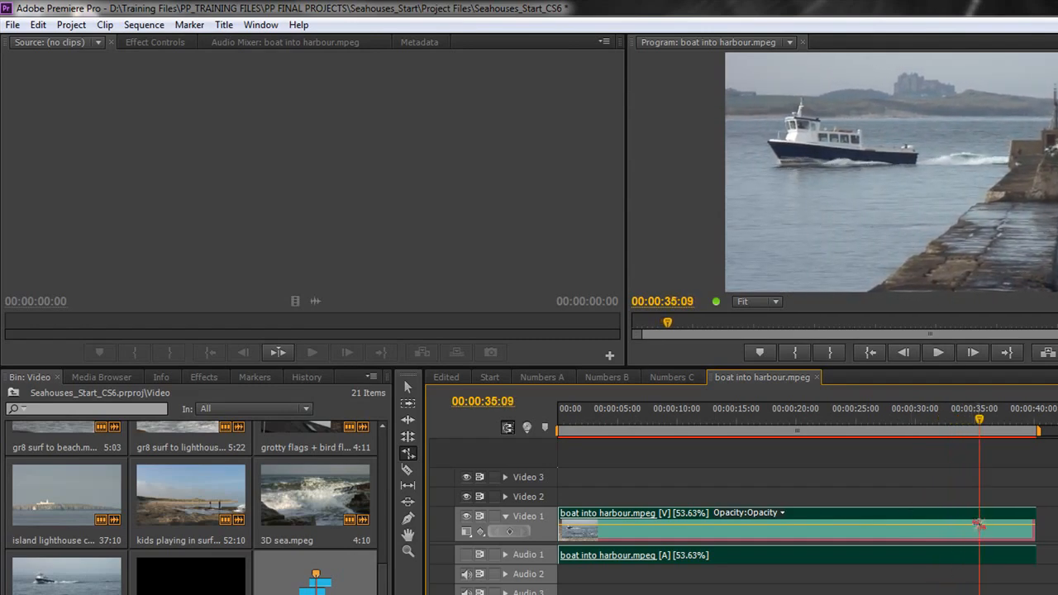
Step: Check the boat clip's Frame Blend setting without changing it, and switch to the Edited sequence
right_click(971, 521)
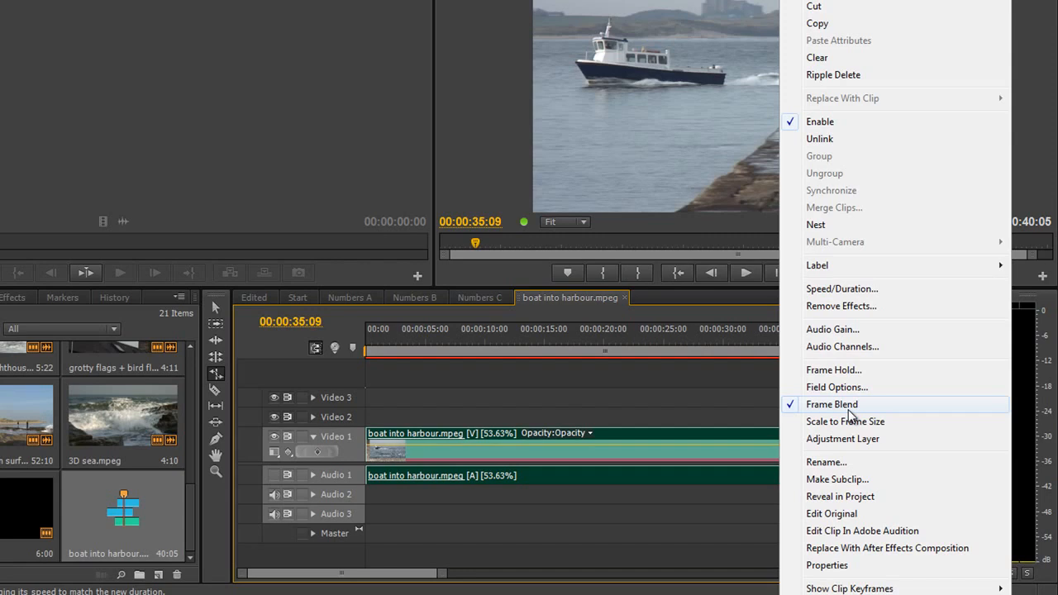
left_click(730, 397)
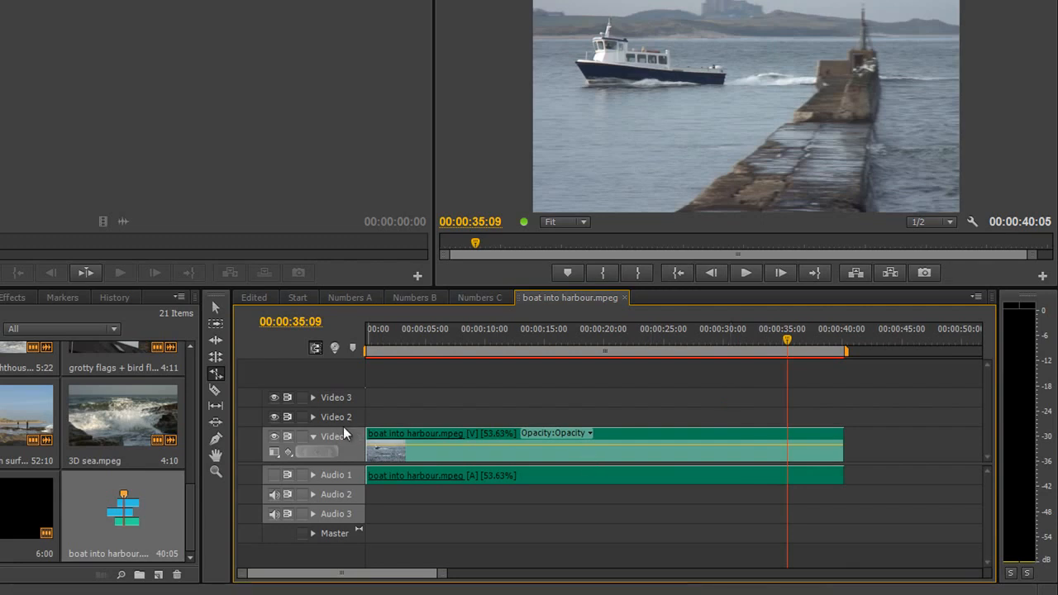
left_click(260, 296)
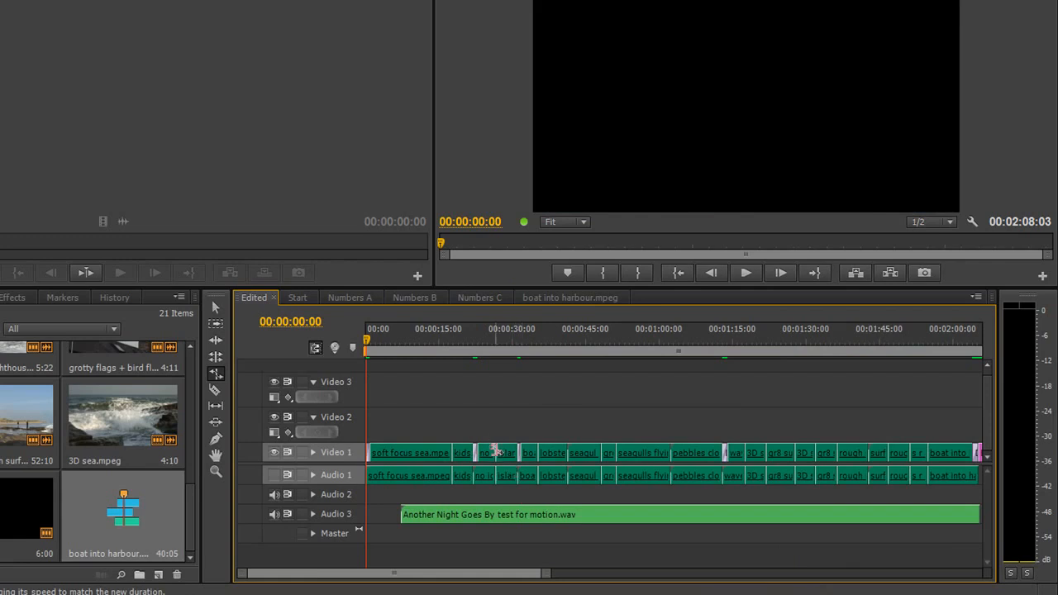